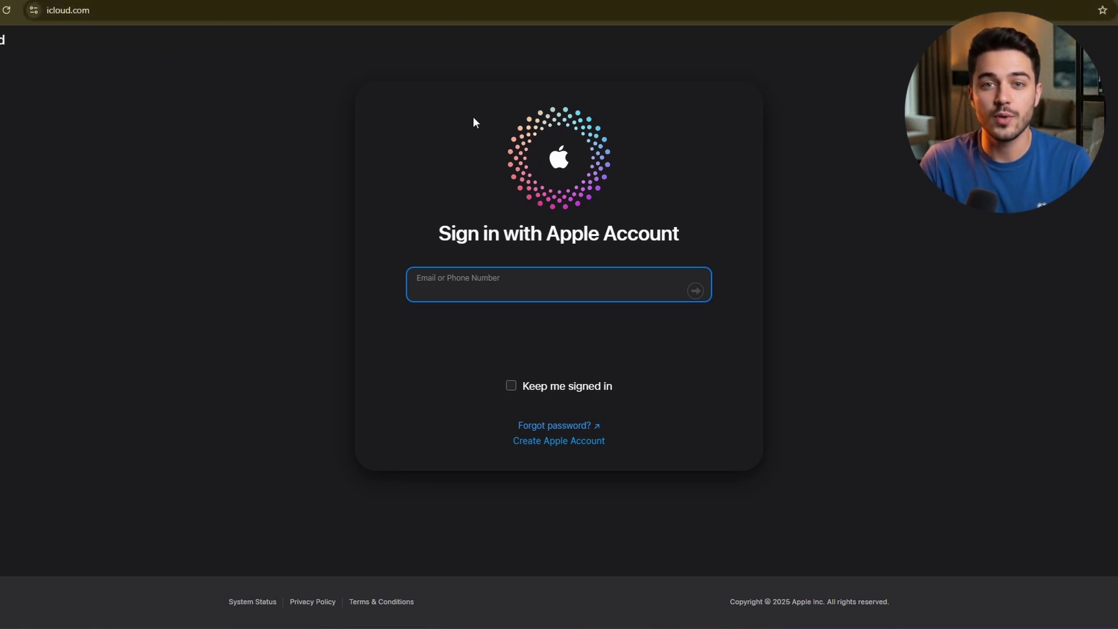
- Start a new Apple Account, reach the iCloud sign-in screen, then open a blank Chrome tab
left_click(579, 442)
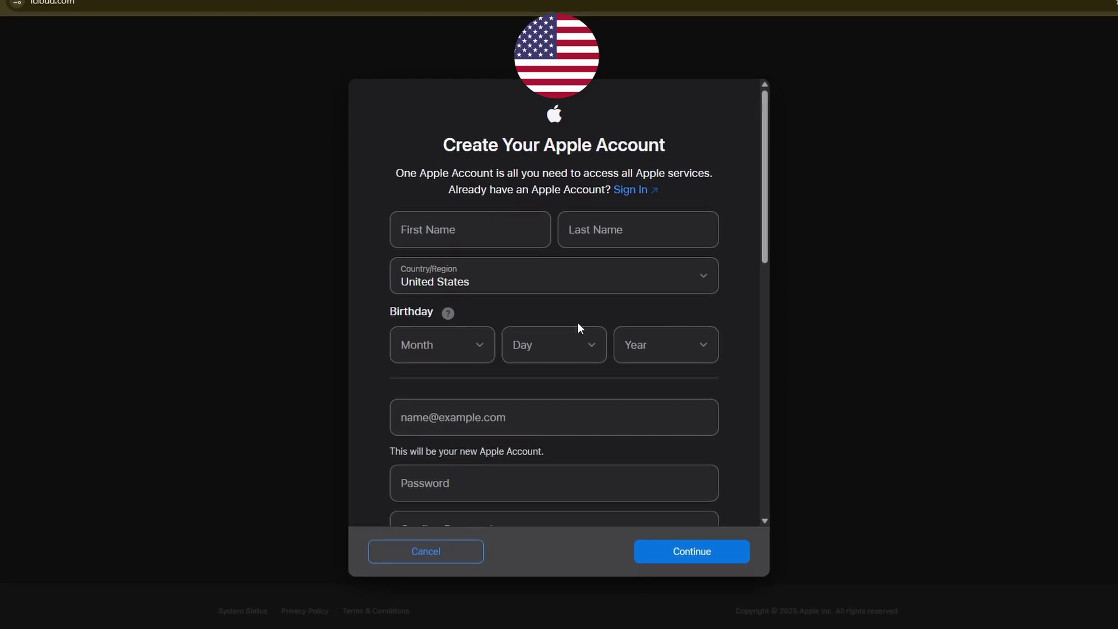
scroll(465, 169, "down", 1)
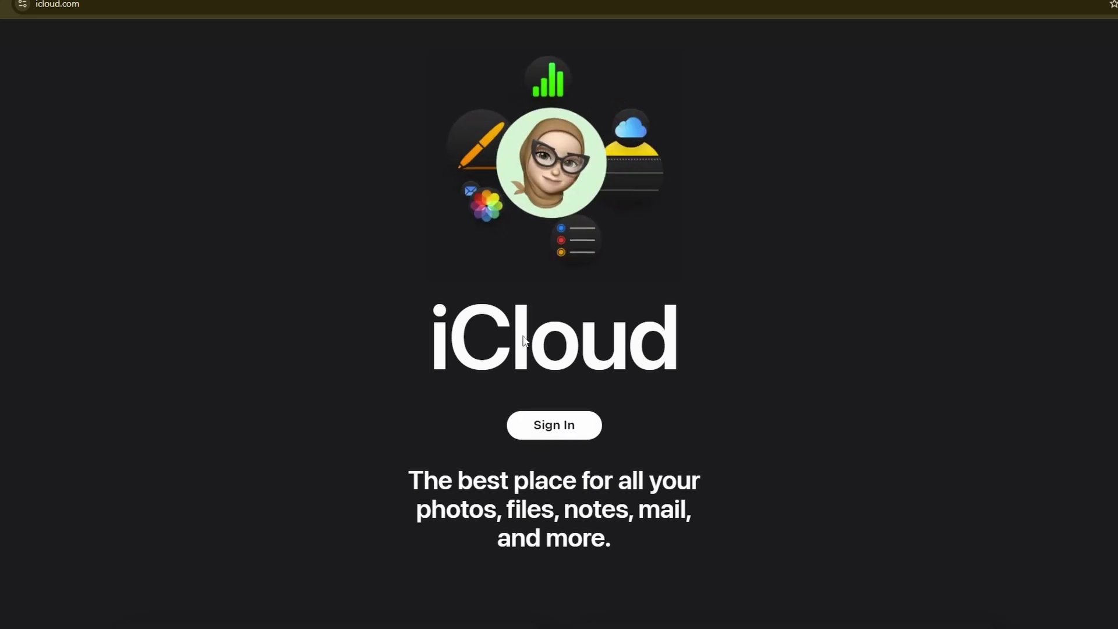
scroll(657, 271, "down", 8)
scroll(657, 271, "up", 8)
left_click(133, 7)
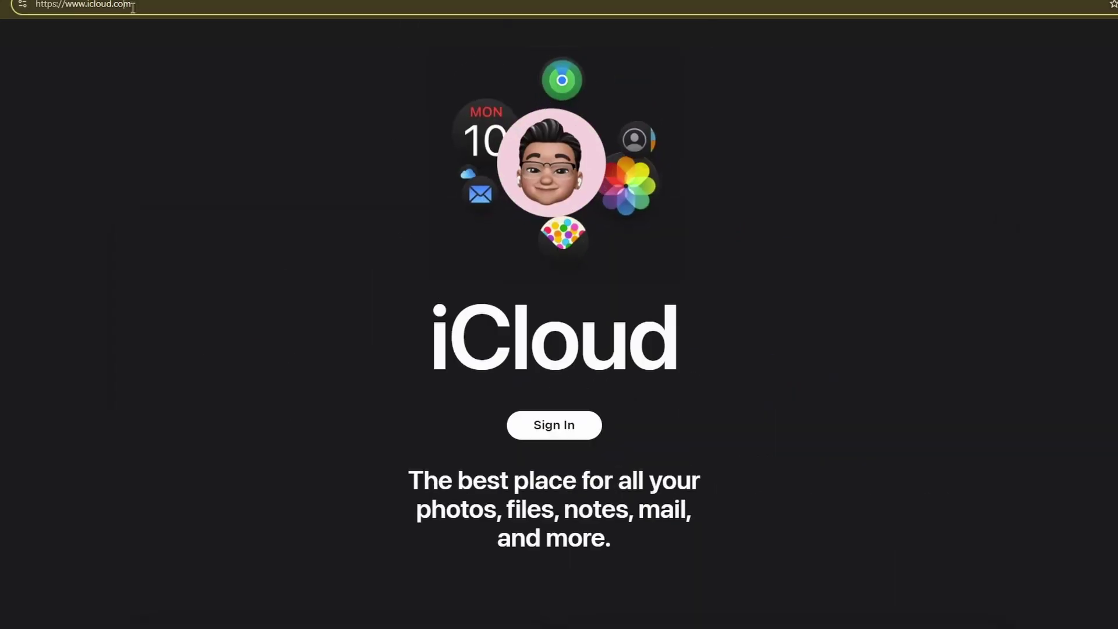
left_click(522, 421)
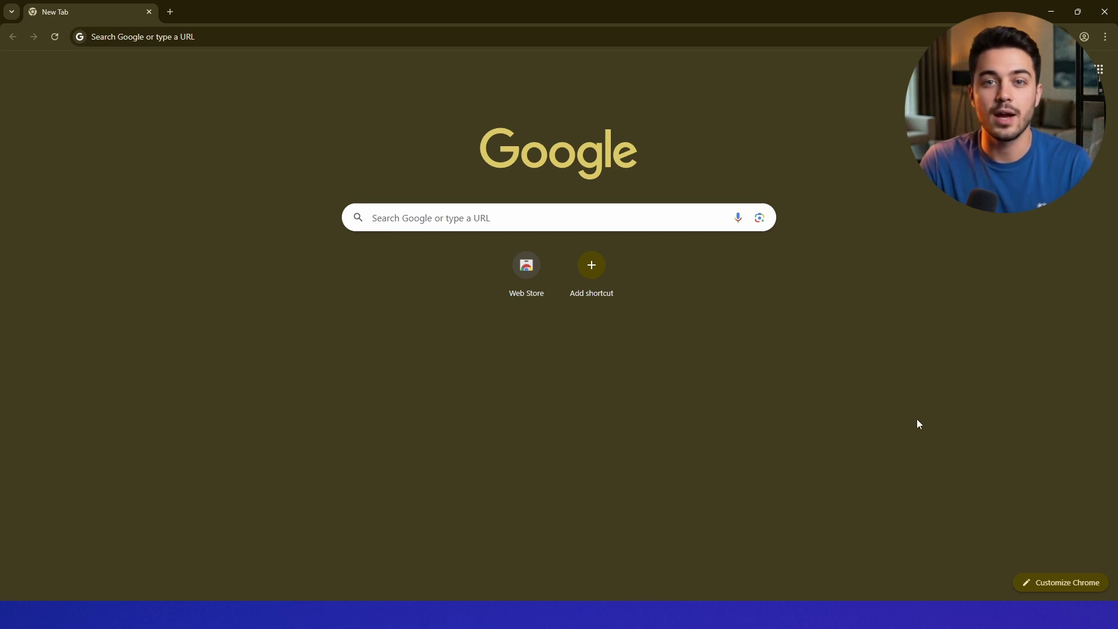
- Connect NordVPN to the dedicated IP server in United States – New York
key("alt+Tab")
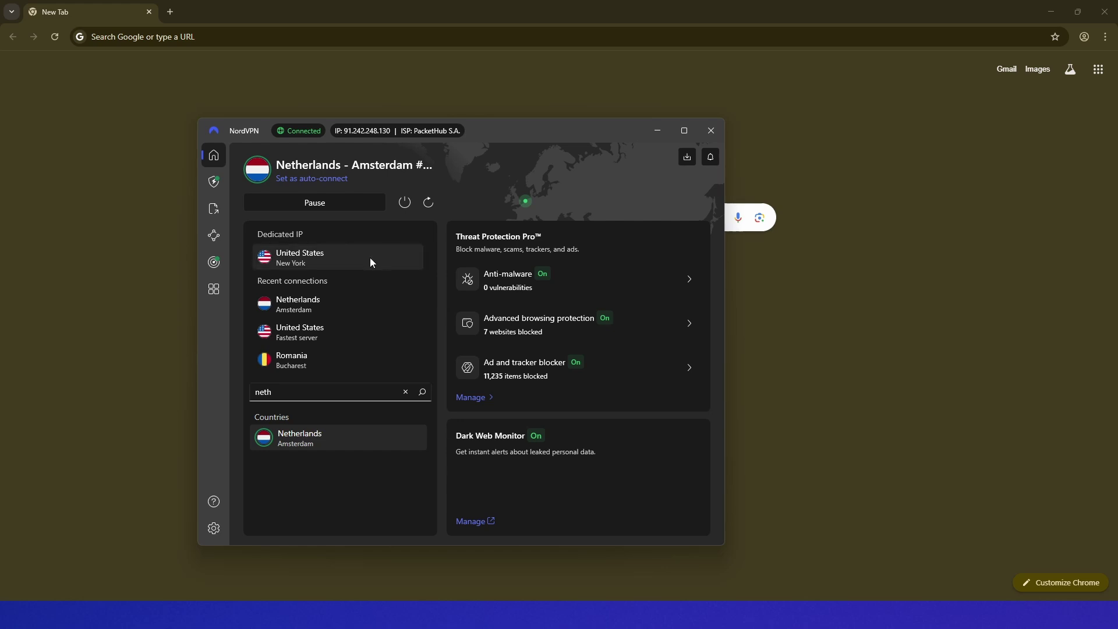
left_click(317, 261)
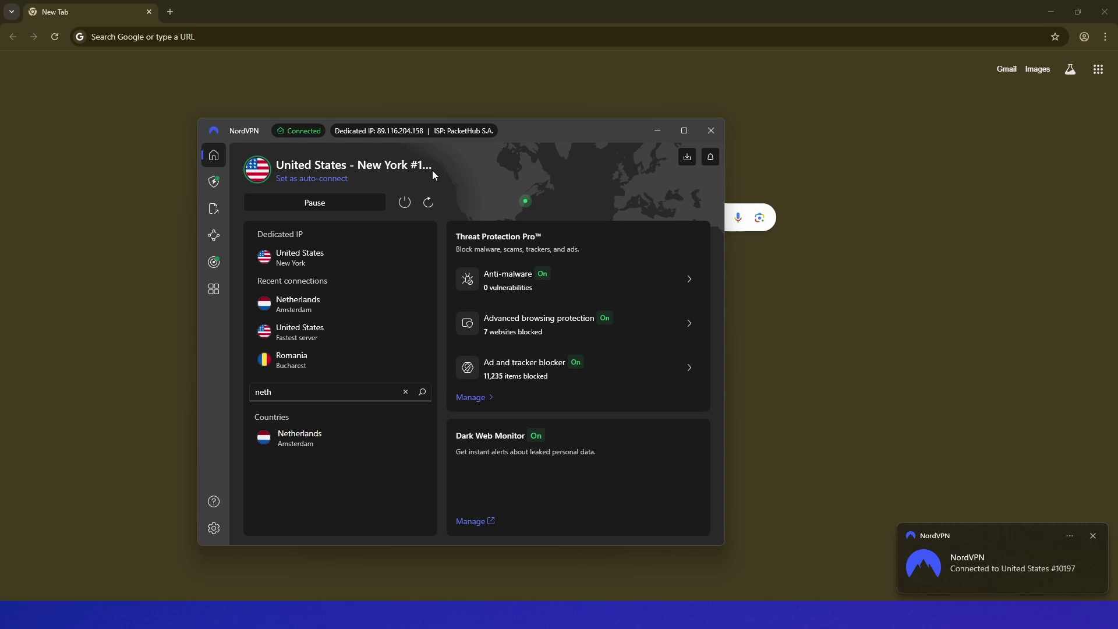
- Load the NordVPN pricing page in a new tab and buy the Basic 2-year plan
key("ctrl+t")
left_click(164, 37)
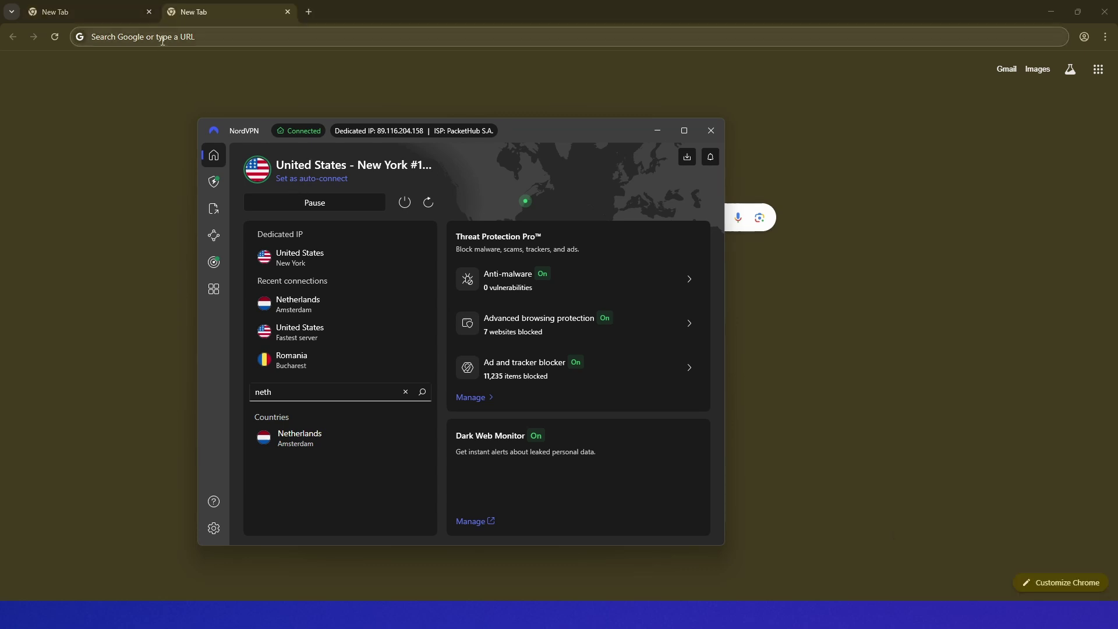
type("https://nordvpn.com/hesse")
key("Return")
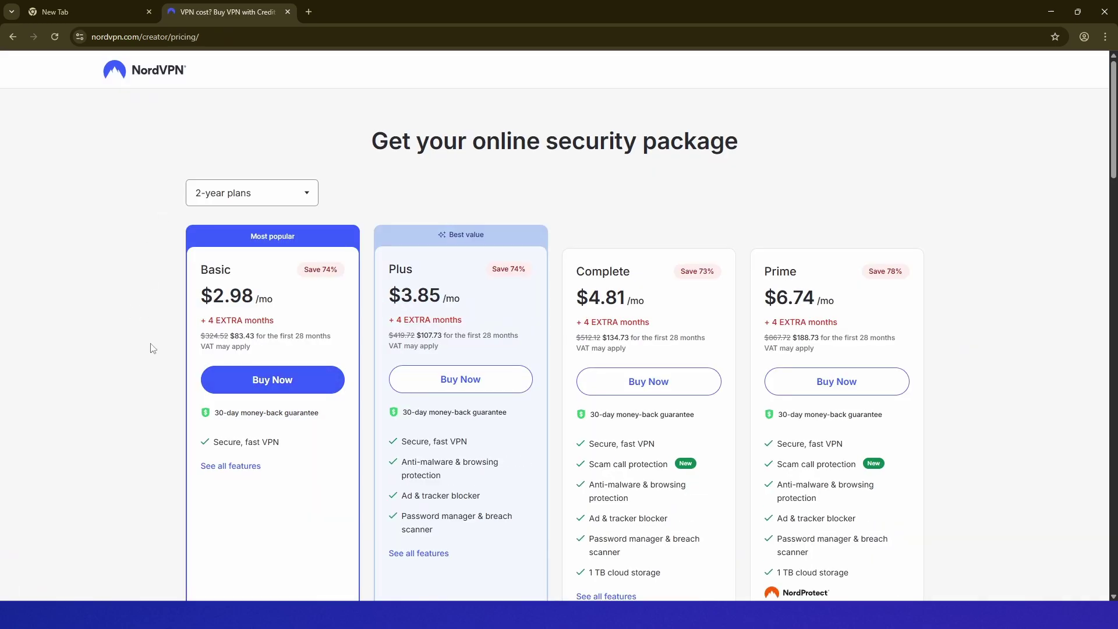
left_click(266, 379)
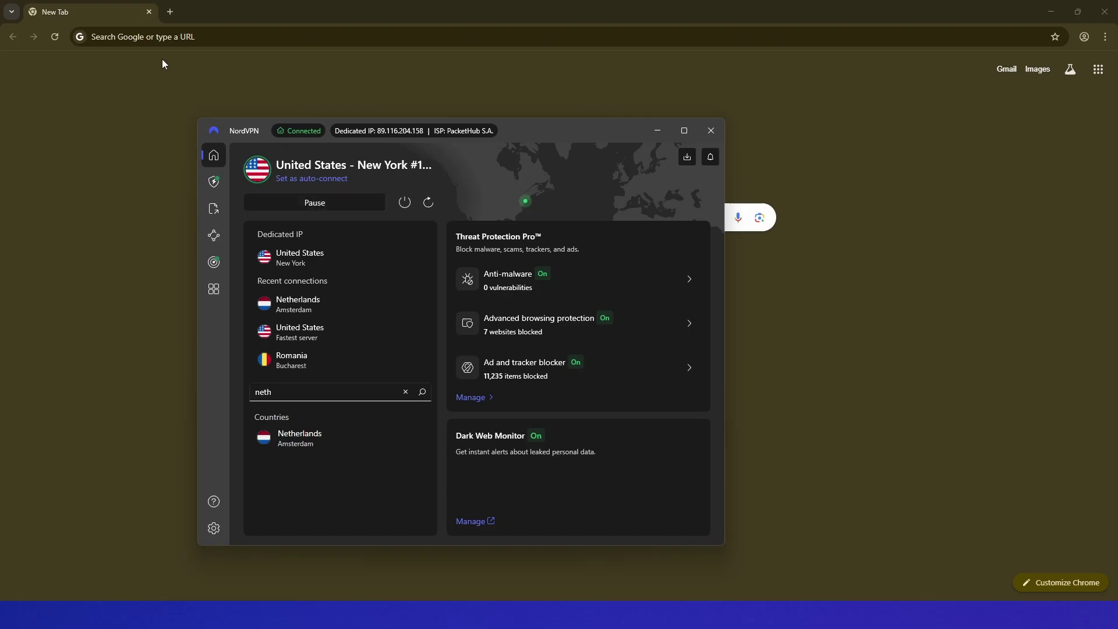
- Go to icloud.com and open the Create Apple Account form
left_click(164, 37)
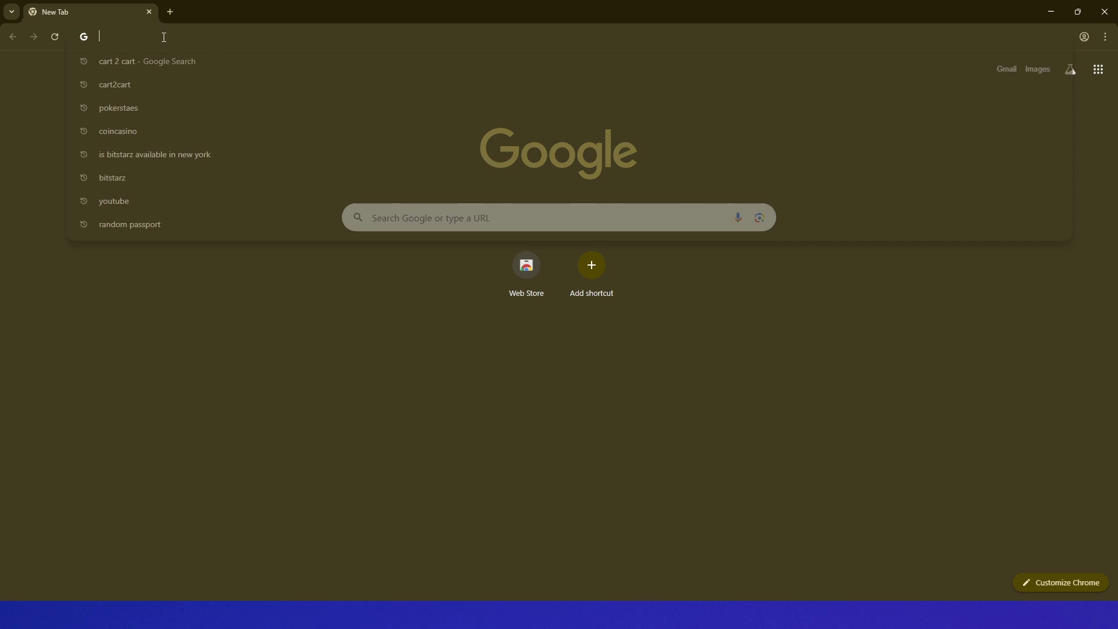
type("icloud.com")
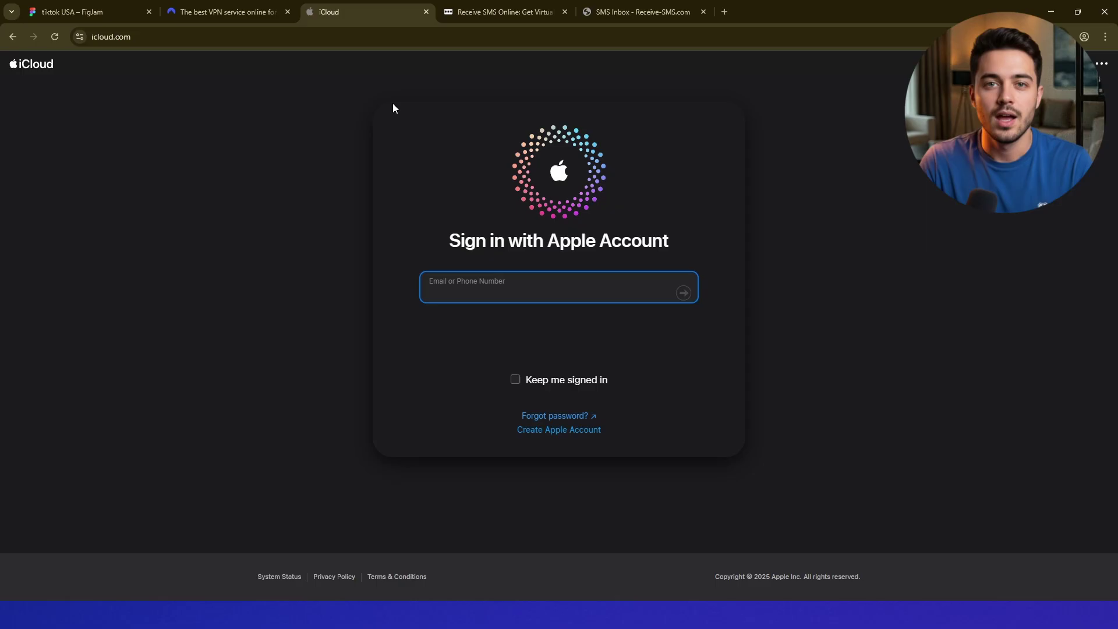
left_click(568, 431)
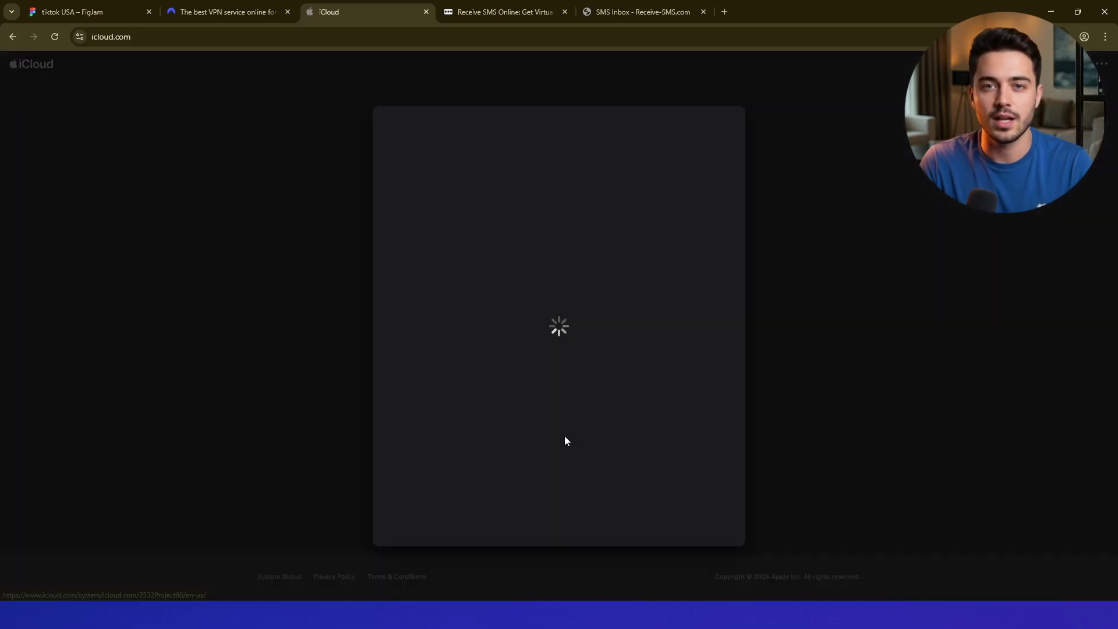
- Fill in name, birthday, e-mail and matching passwords, leaving the phone empty, then switch to Receive SMS
scroll(457, 254, "down", 3)
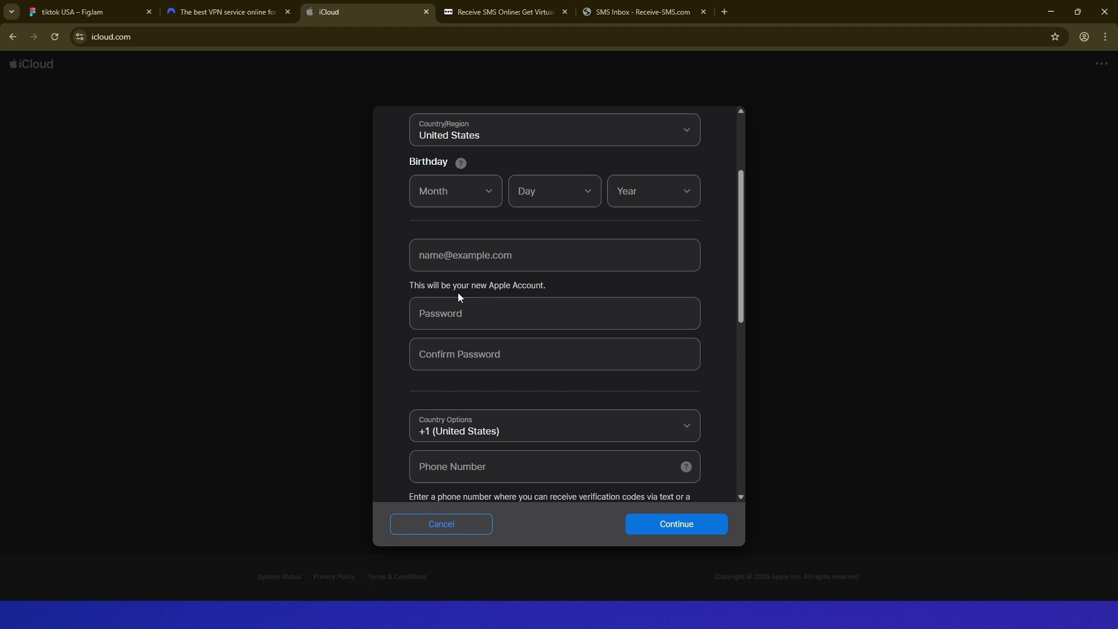
scroll(457, 292, "up", 3)
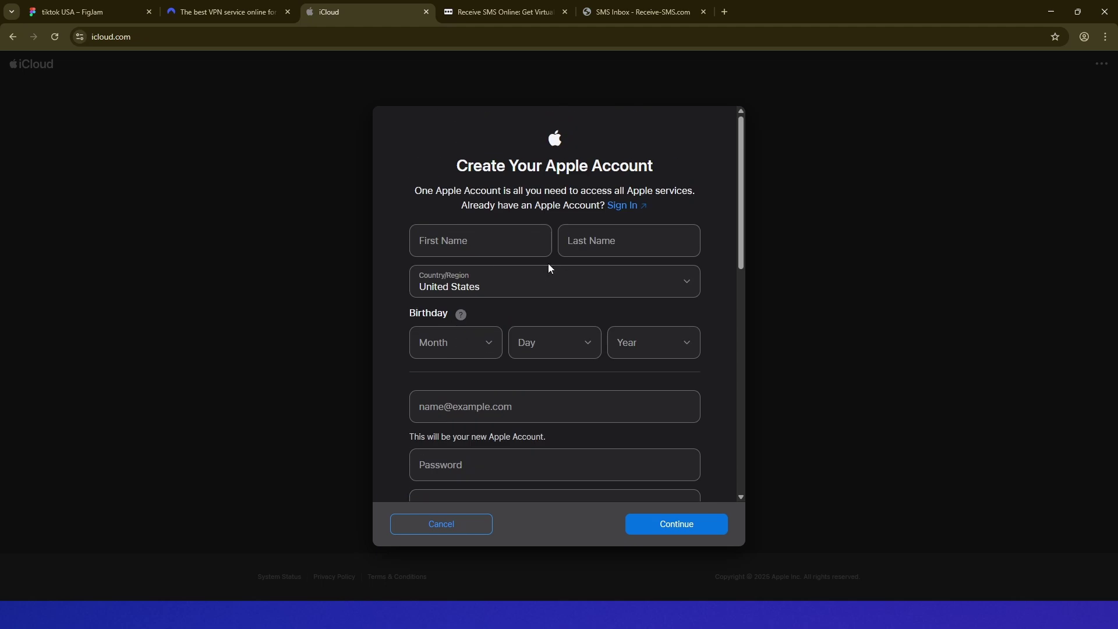
scroll(535, 376, "down", 1)
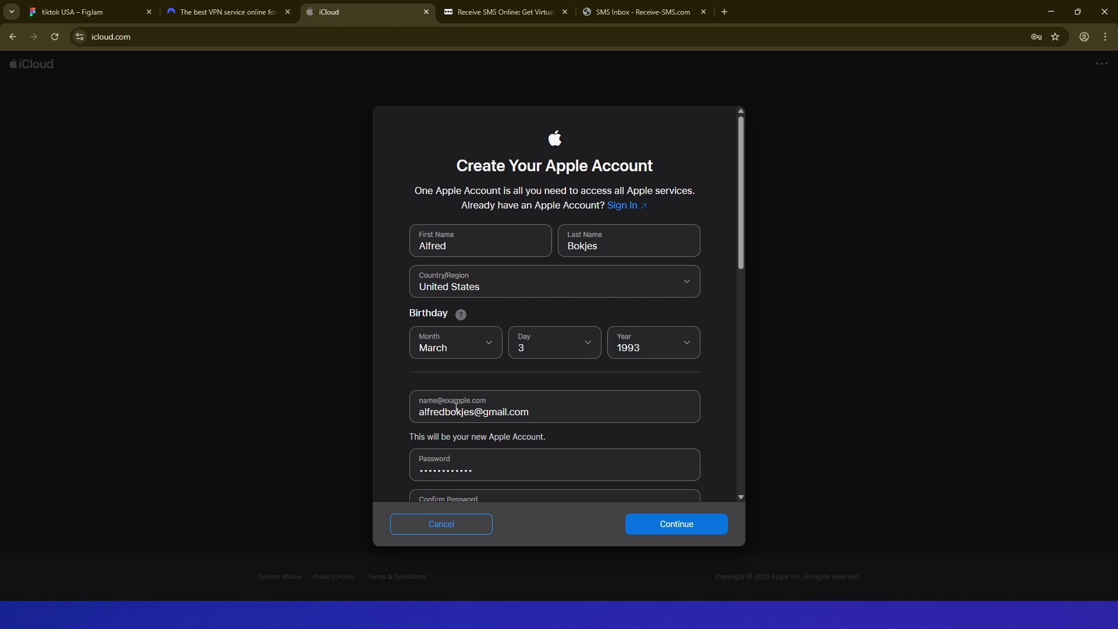
scroll(471, 315, "down", 4)
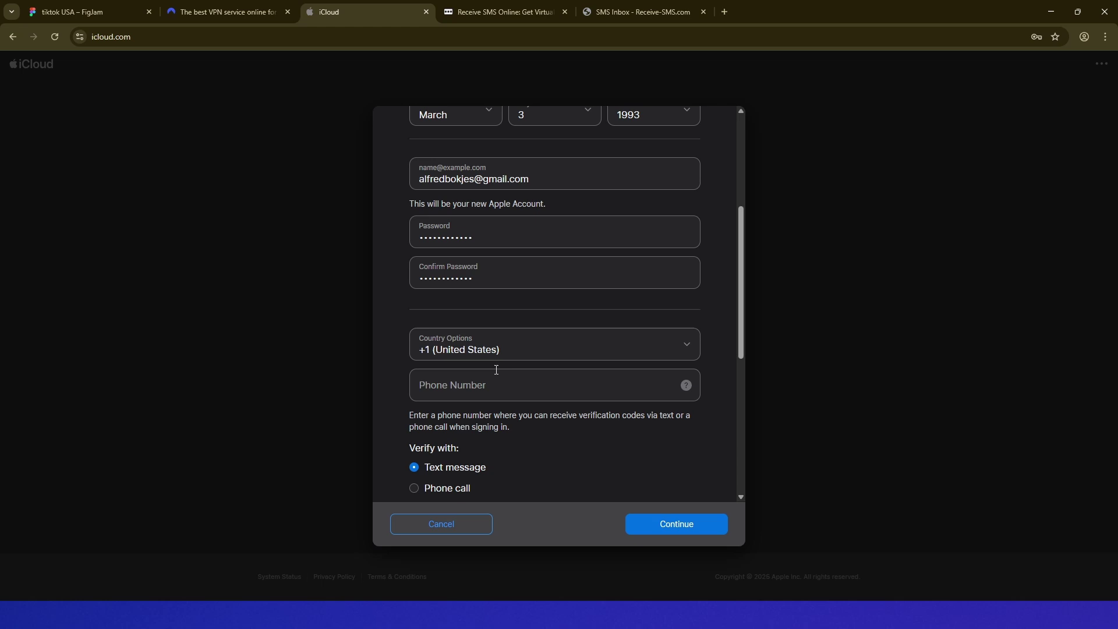
scroll(485, 387, "down", 1)
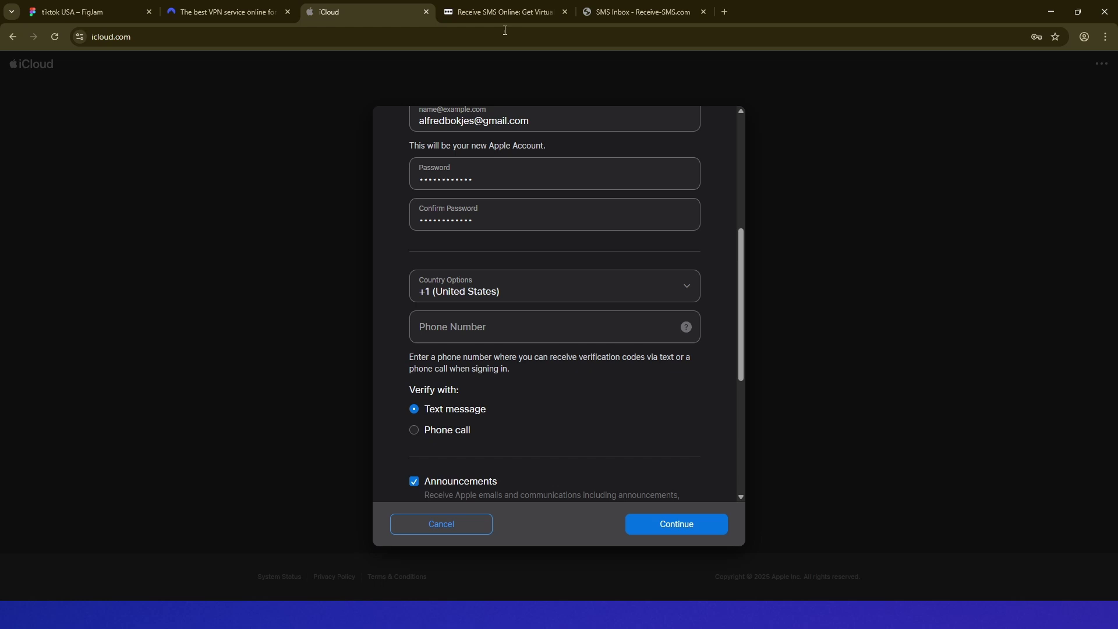
left_click(500, 12)
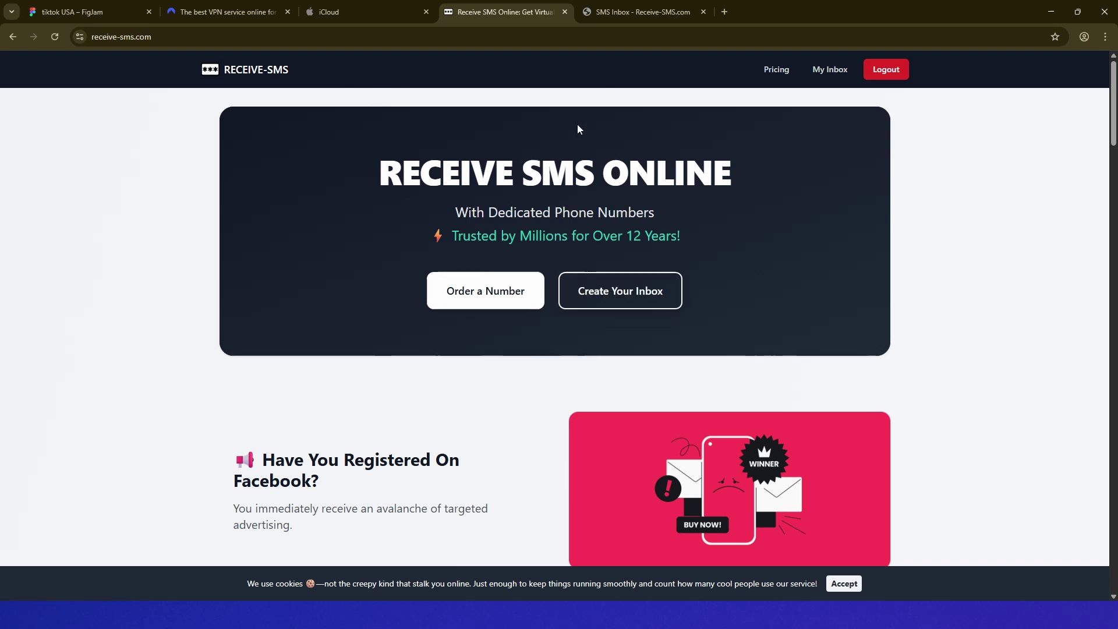
- Copy the rented US number from the Receive-SMS inbox into the iCloud Phone Number field
left_click(610, 12)
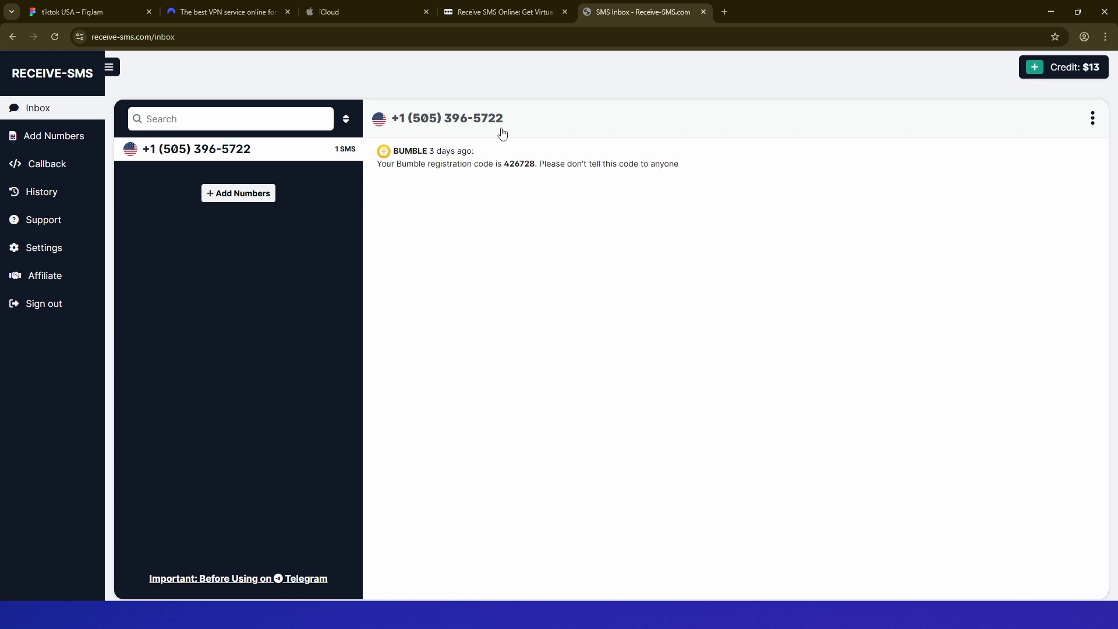
left_click_drag(534, 125, 413, 132)
key("ctrl+c")
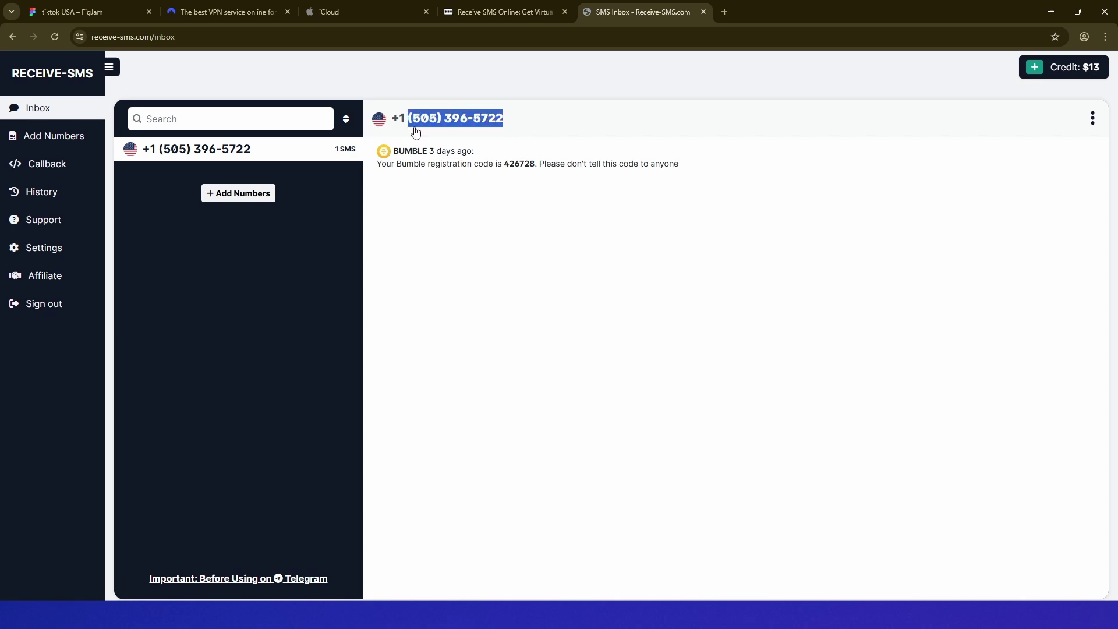
left_click(339, 12)
left_click(438, 328)
key("ctrl+v")
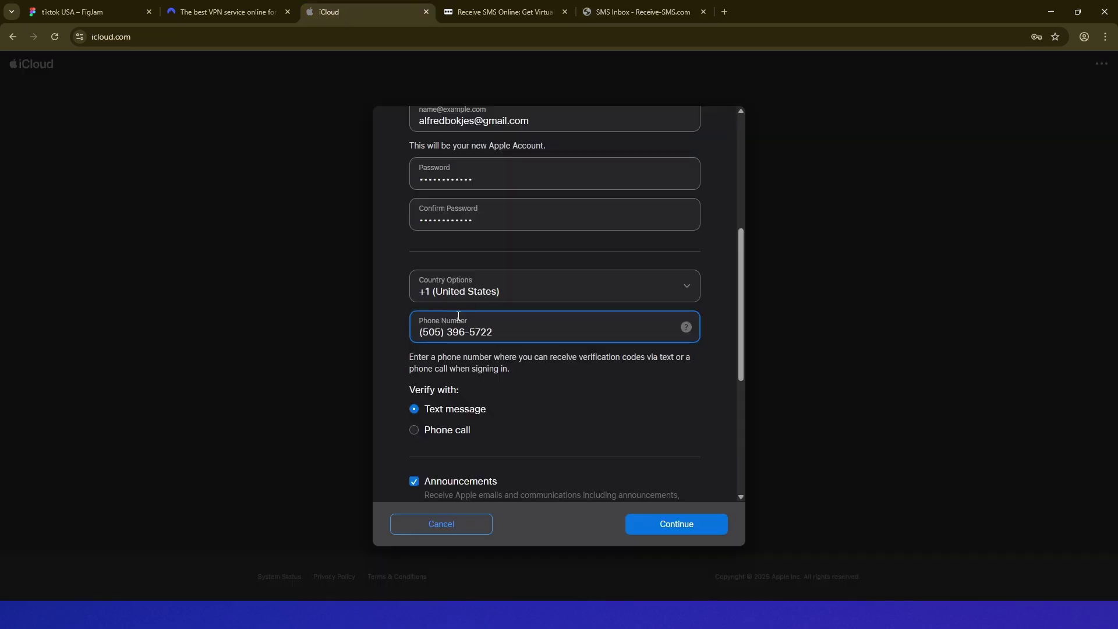
left_click(592, 4)
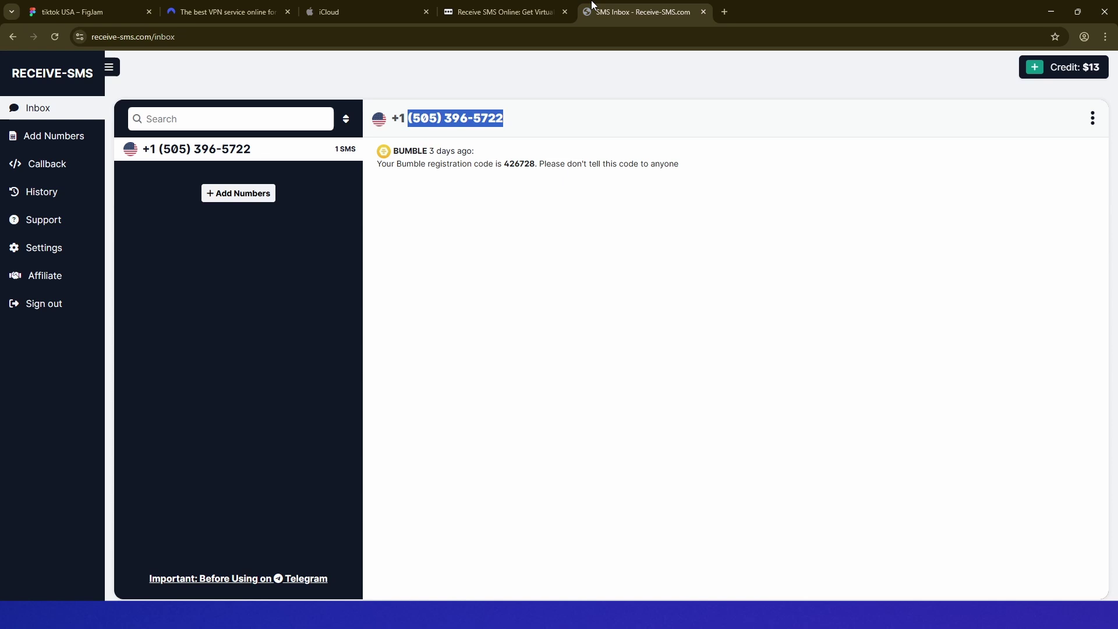
left_click(446, 187)
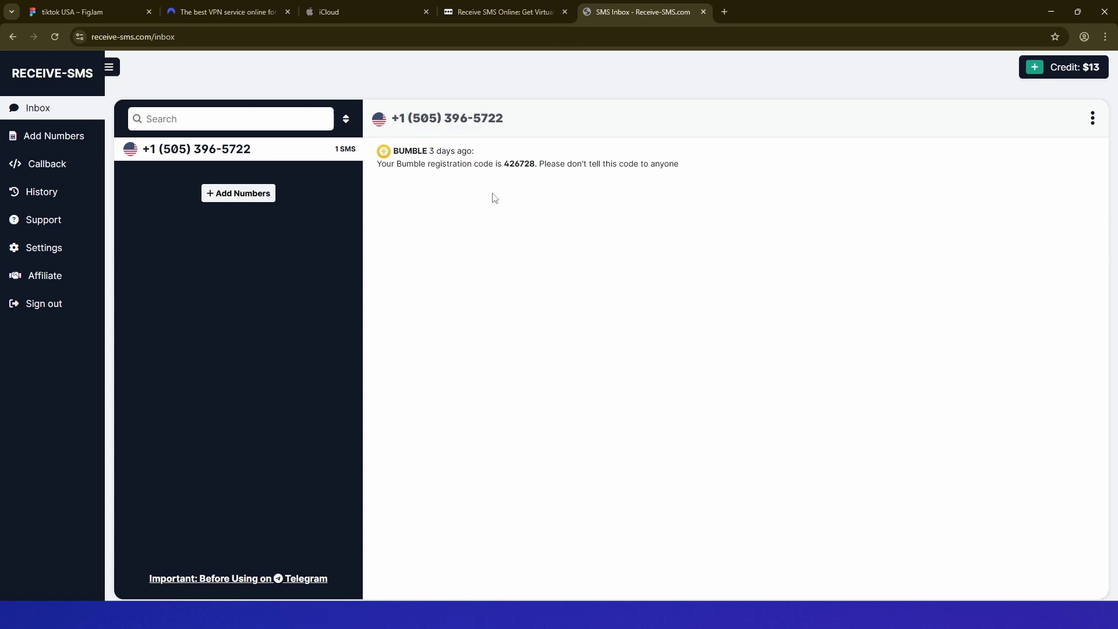
left_click(348, 7)
- Enter the captcha characters and submit the sign-up form
scroll(550, 405, "down", 4)
left_click(551, 406)
type("hggad")
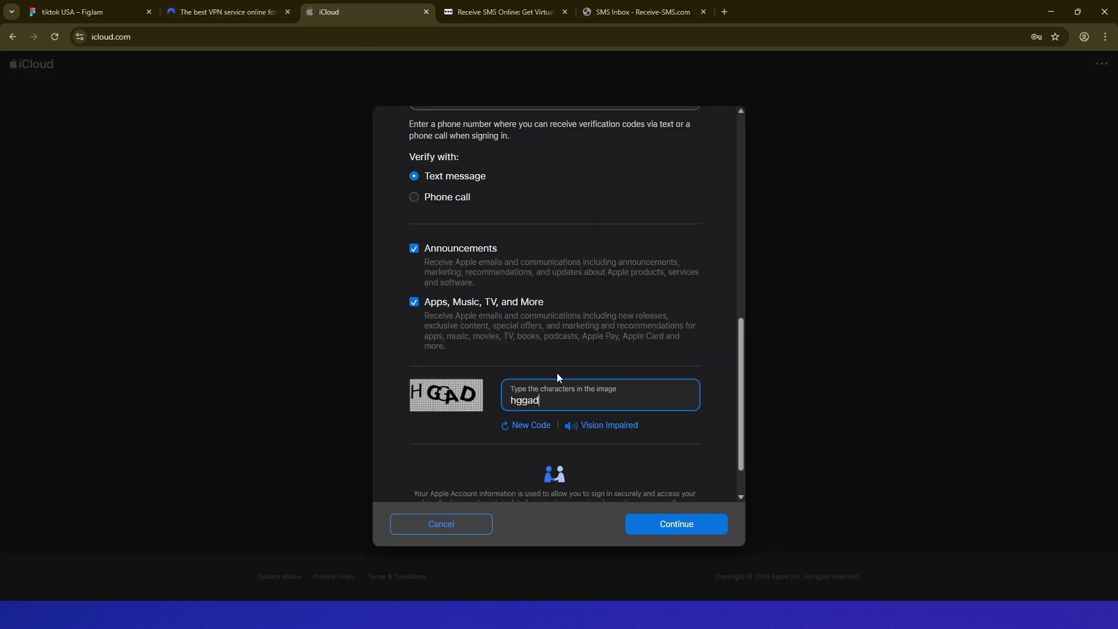
scroll(556, 374, "down", 1)
left_click(668, 534)
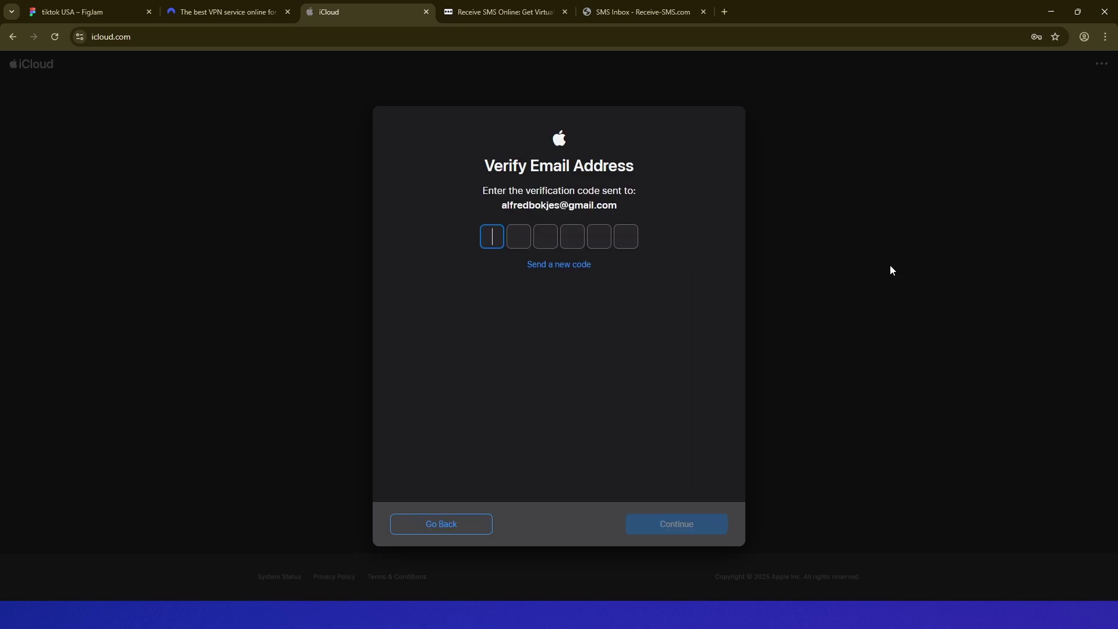
- Verify the e-mail with the pasted code and the phone with Apple's SMS code from Receive-SMS
left_click(669, 528)
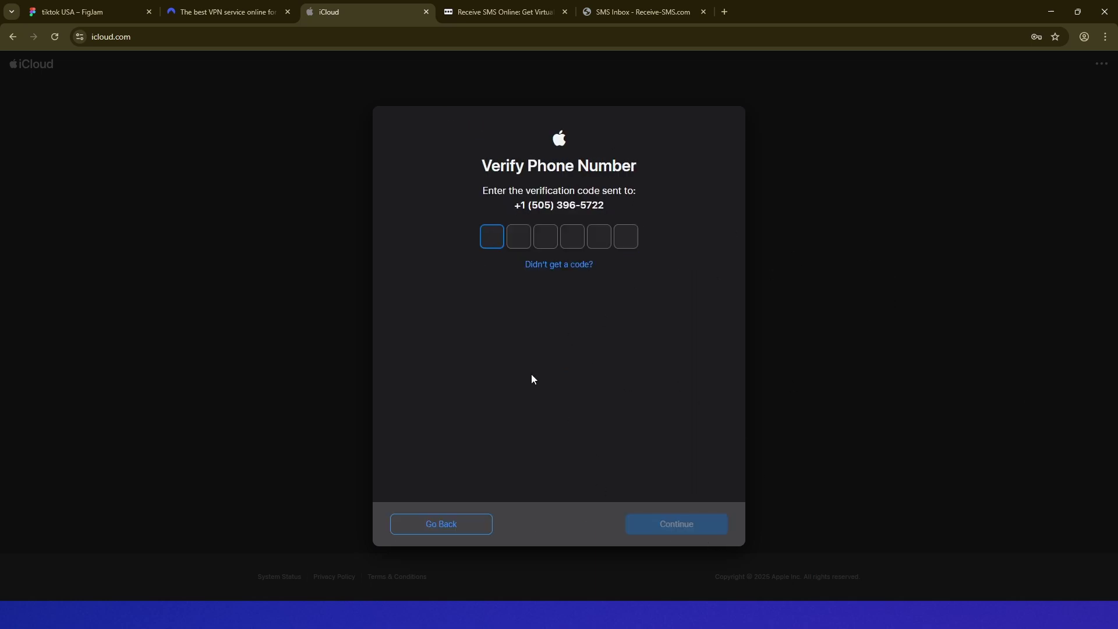
left_click(603, 11)
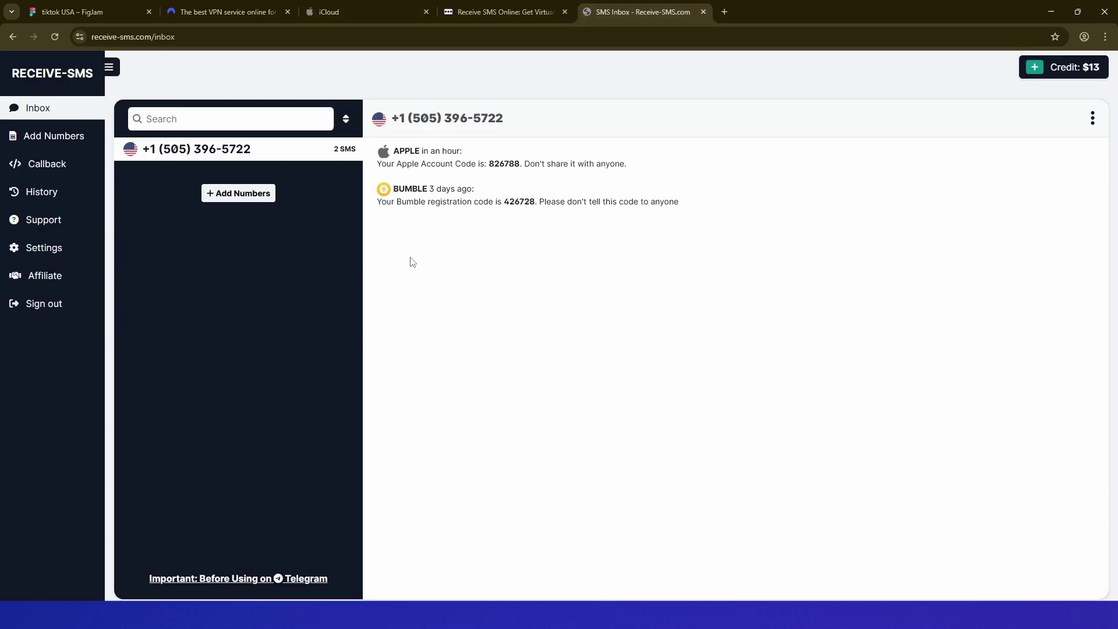
left_click_drag(490, 168, 521, 169)
key("ctrl+c")
left_click(378, 13)
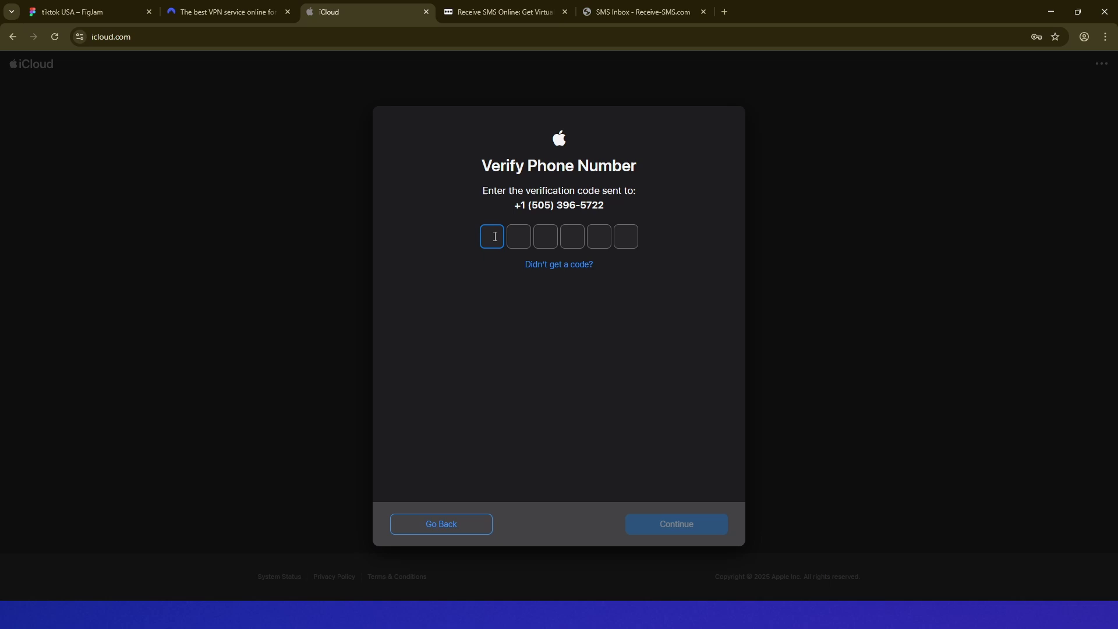
key("ctrl+v")
left_click(658, 527)
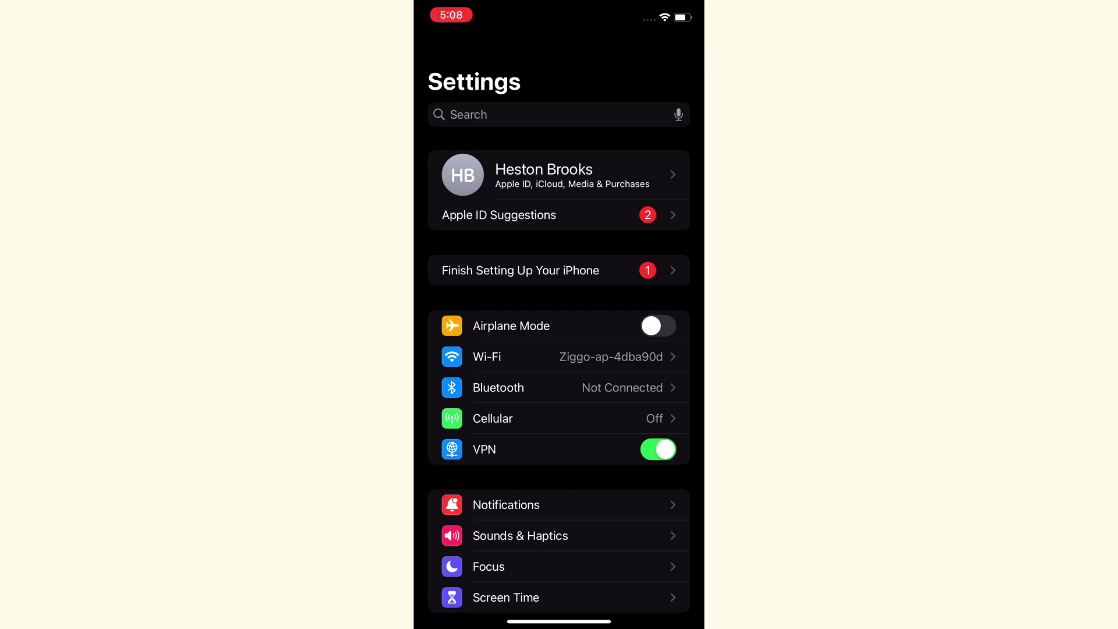
- In iOS Settings, open the Apple ID account page and its Payment & Shipping details
scroll(559, 344, "up", 2)
left_click(543, 175)
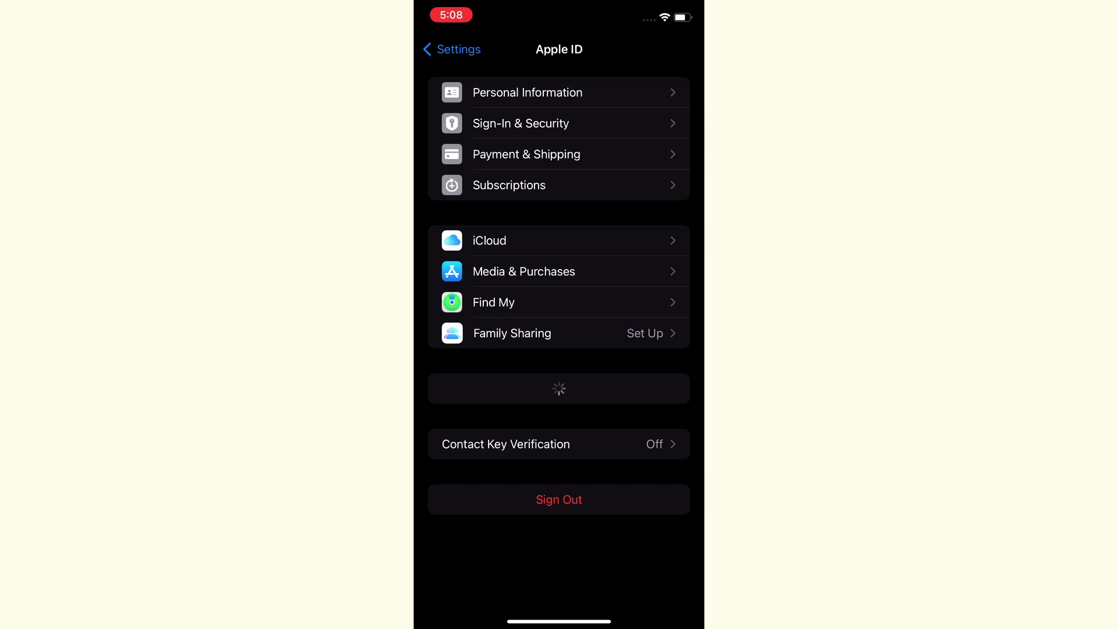
left_click(526, 299)
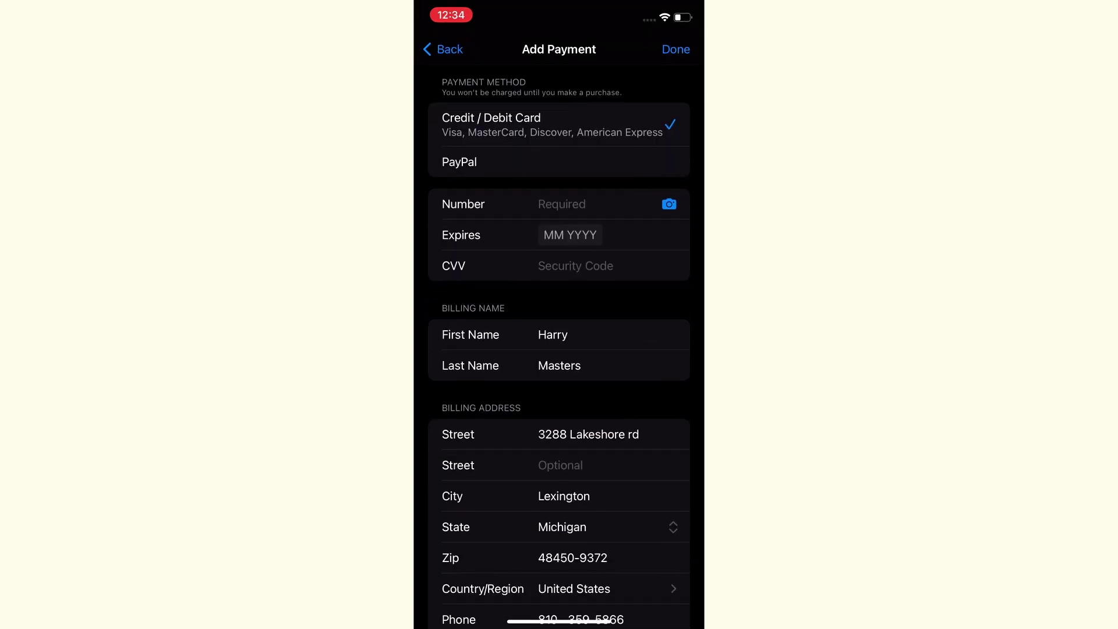
scroll(559, 350, "down", 3)
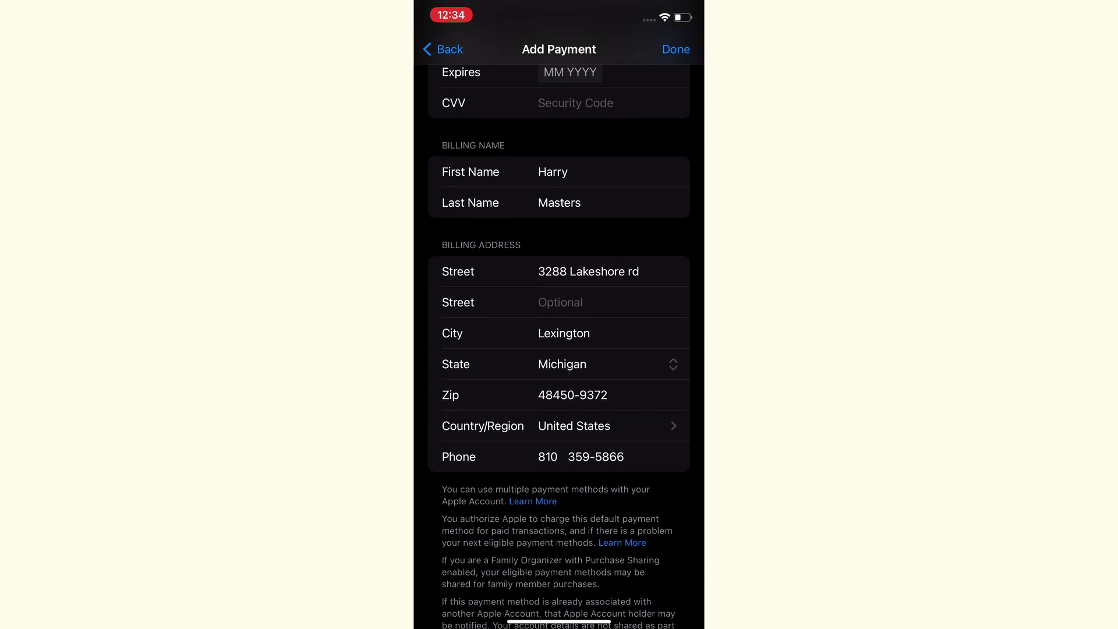
scroll(559, 349, "up", 3)
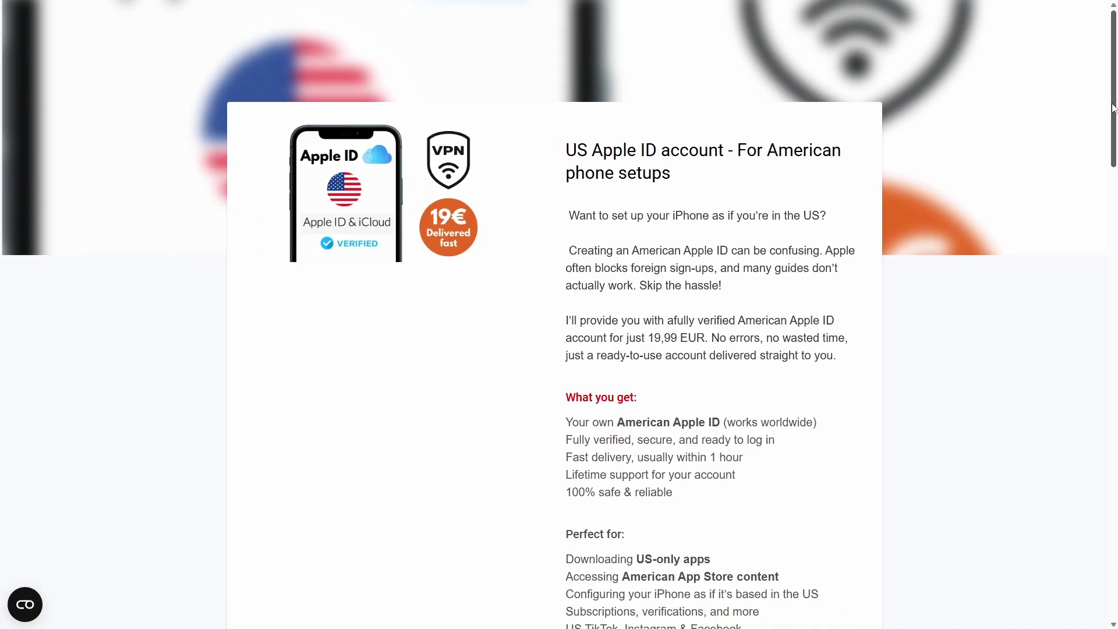
- Scroll the US Apple ID offer page down to the 19,99 € price table and Step 1 contact form
scroll(1116, 119, "down", 2)
scroll(559, 314, "down", 4)
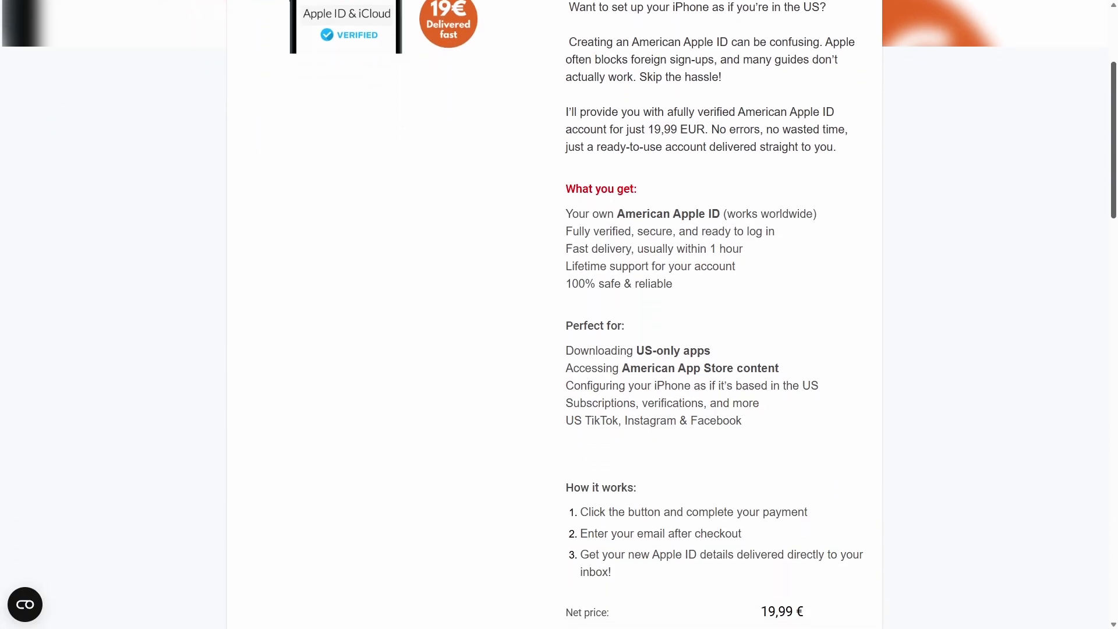
scroll(559, 315, "down", 2)
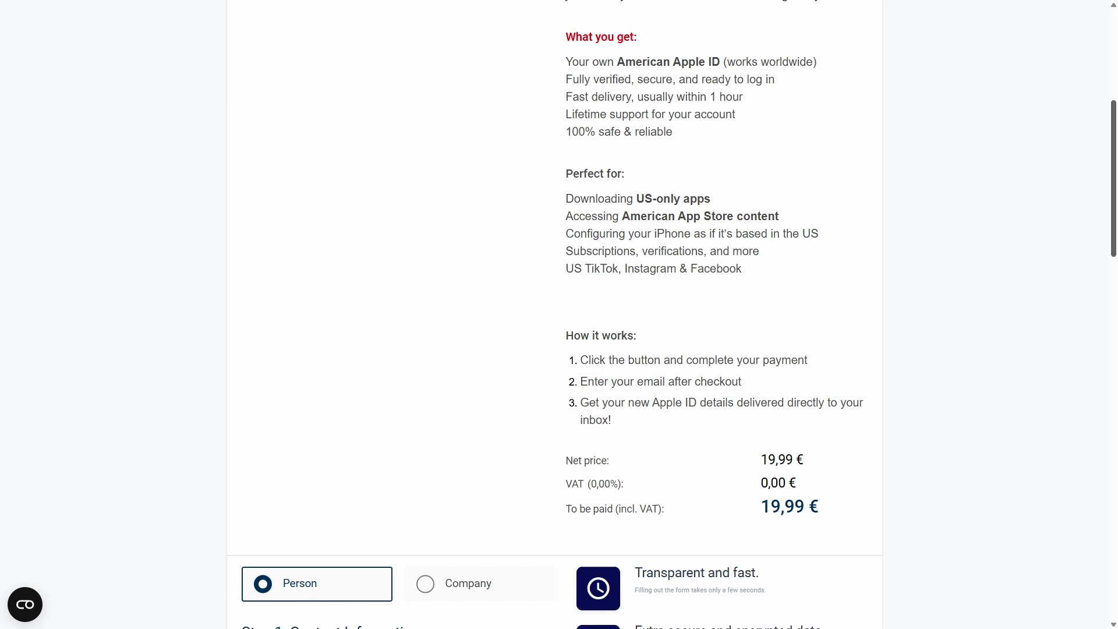
scroll(559, 314, "down", 2)
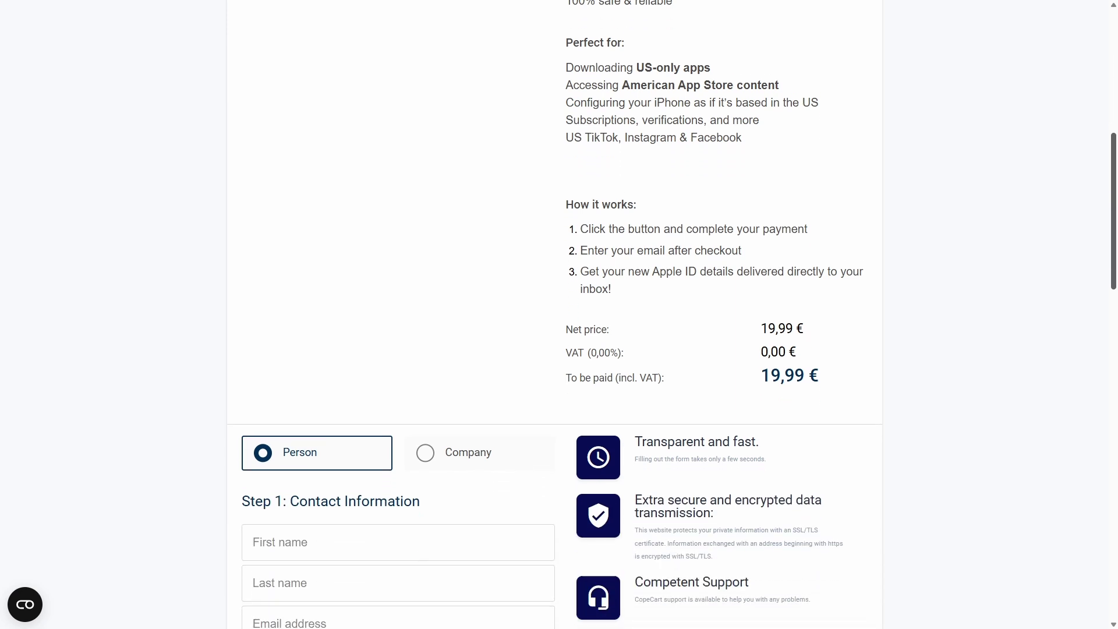